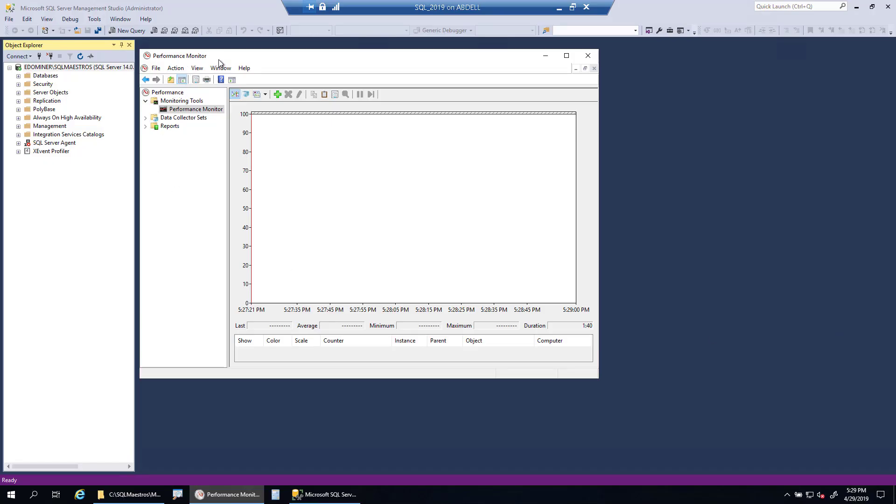
Reposition the Performance Monitor window and open the Add Counters dialog.
left_click_drag(271, 57, 344, 92)
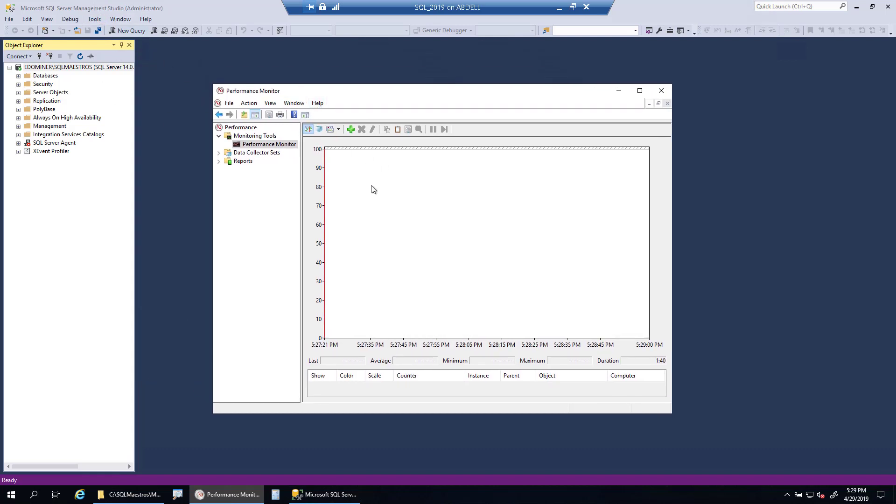
left_click_drag(386, 96, 351, 94)
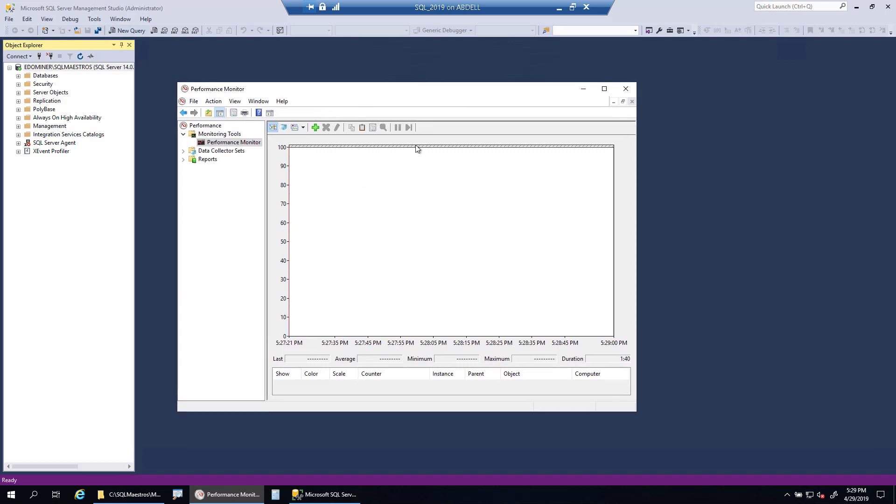
left_click(316, 128)
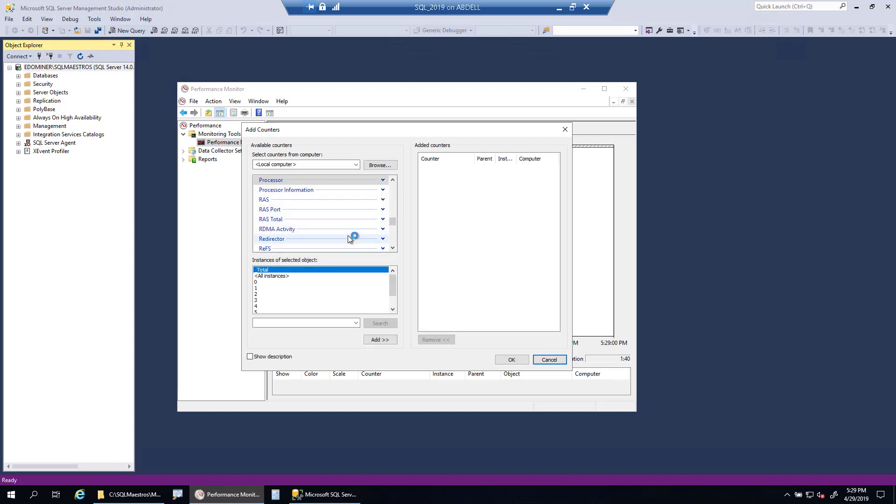
left_click(393, 178)
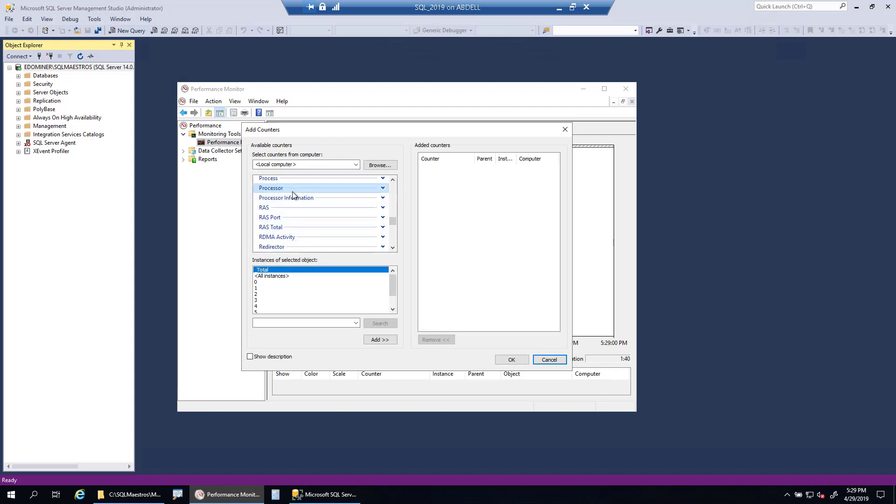
left_click(393, 179)
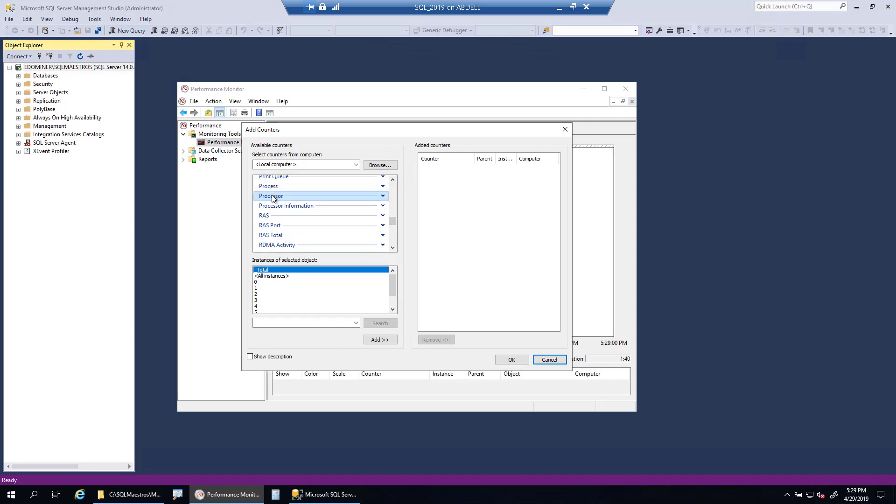
Add Processor's % Processor Time counter for the _Total instance to the added list.
left_click(383, 196)
left_click(343, 243)
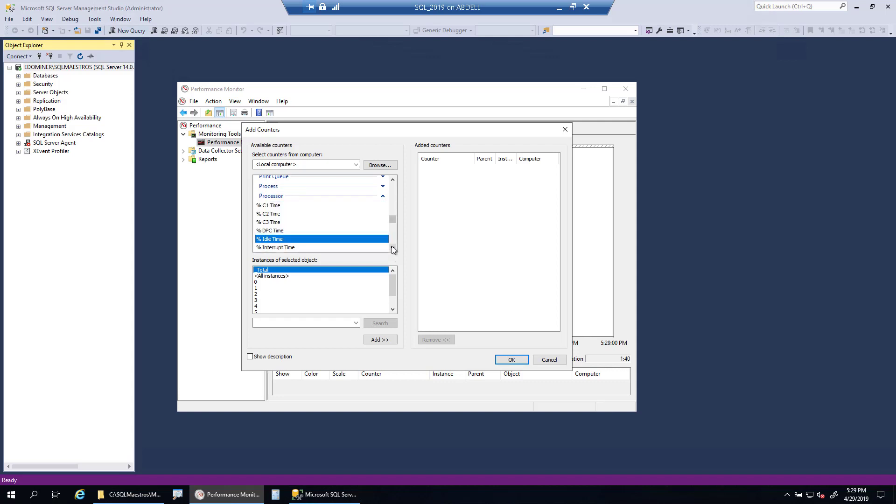
scroll(327, 229, "down", 2)
left_click(285, 232)
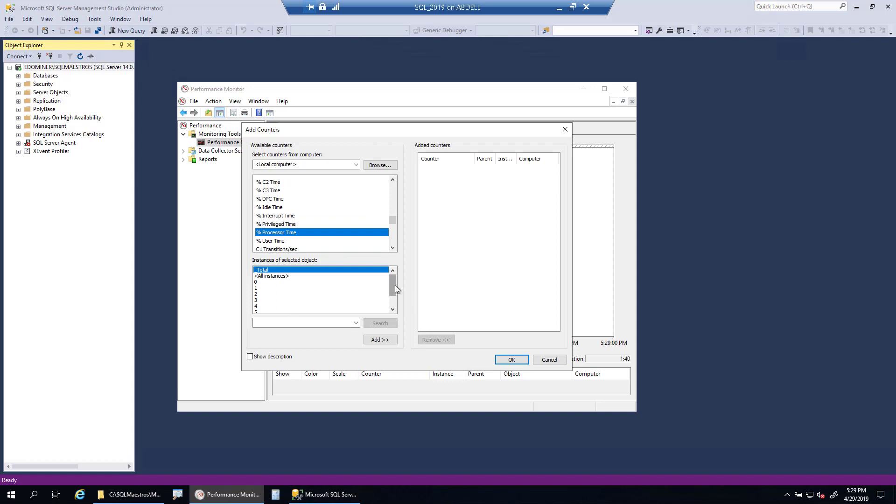
left_click(256, 281)
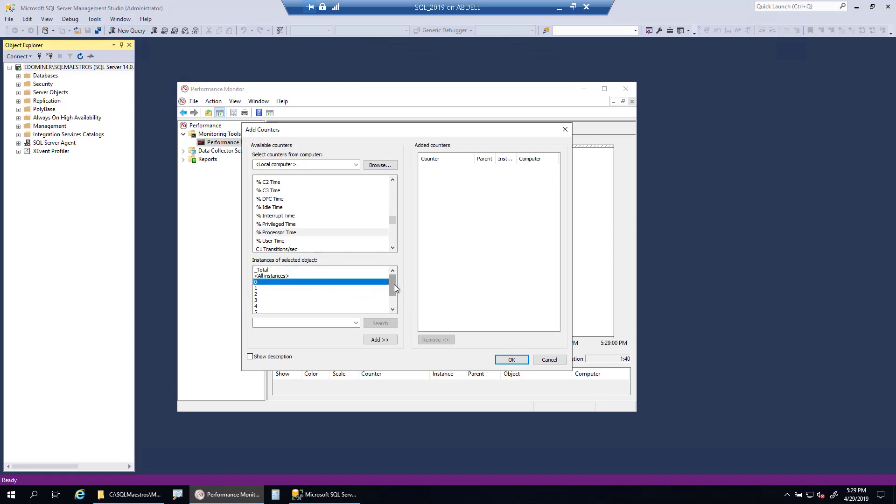
mouse_move(393, 286)
left_mouse_down()
mouse_move(391, 311)
mouse_move(393, 275)
left_mouse_up()
left_click(268, 271)
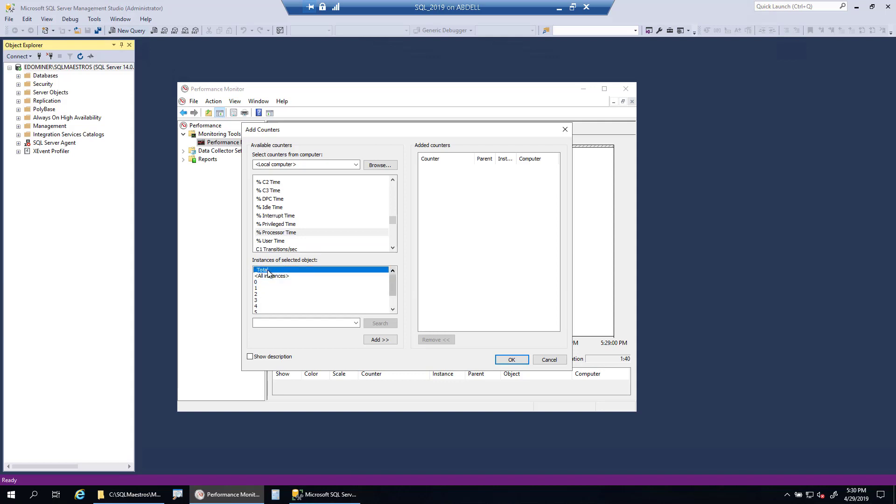
left_click(379, 340)
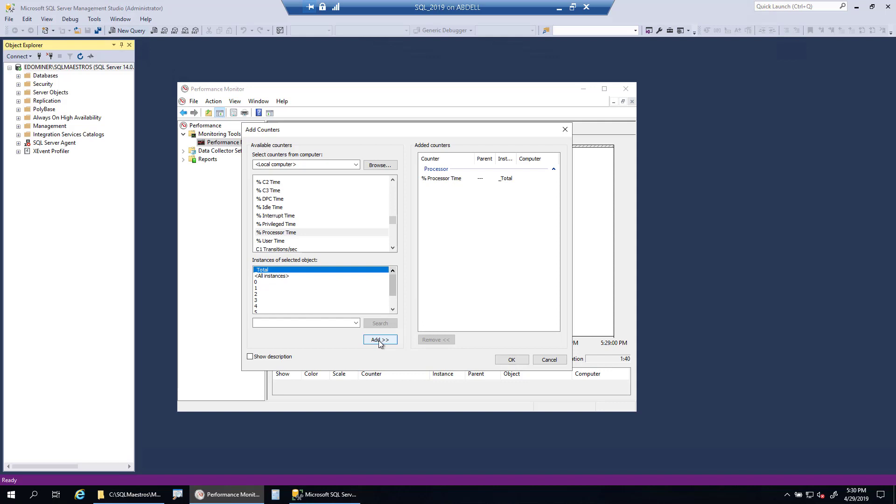
left_click(393, 179)
left_click(393, 179)
left_click(393, 179)
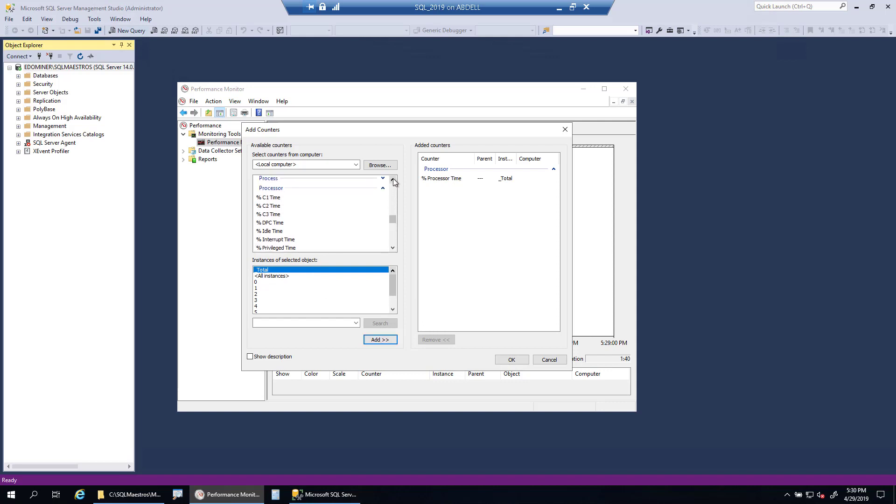
left_click(393, 179)
Add Process % Processor Time for the sqlservr instance and confirm to plot both counters.
left_click(383, 196)
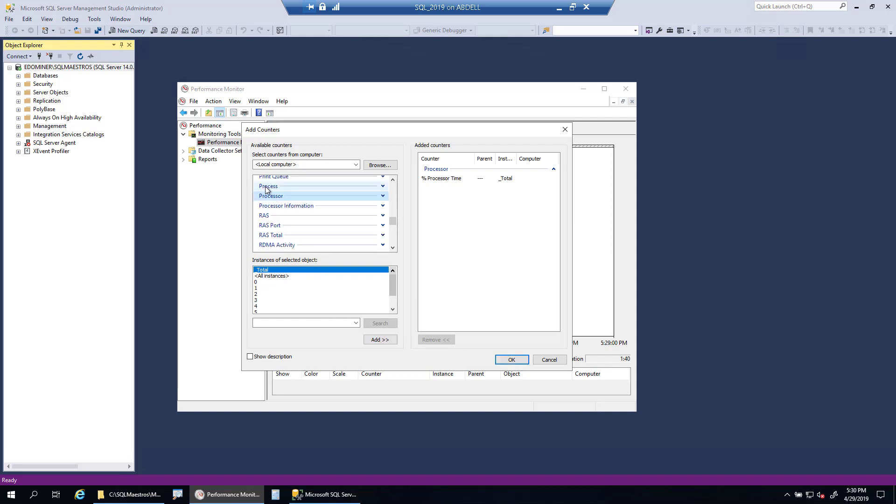
left_click(383, 187)
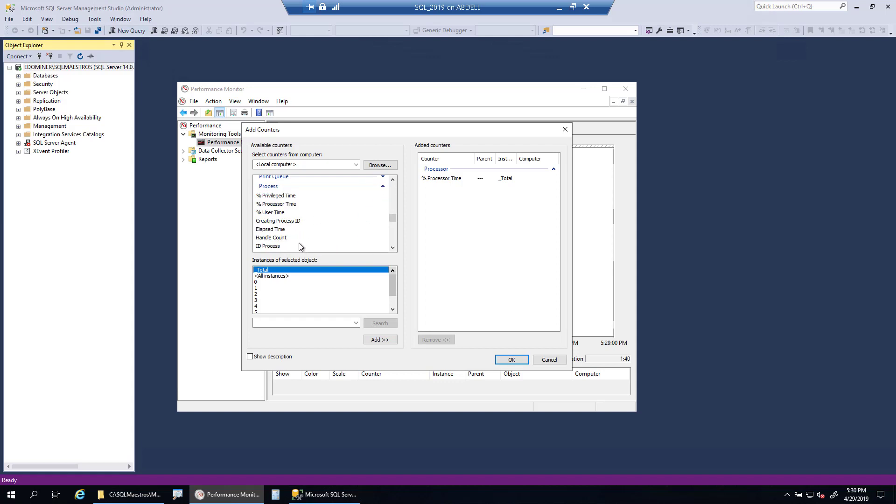
left_click(293, 206)
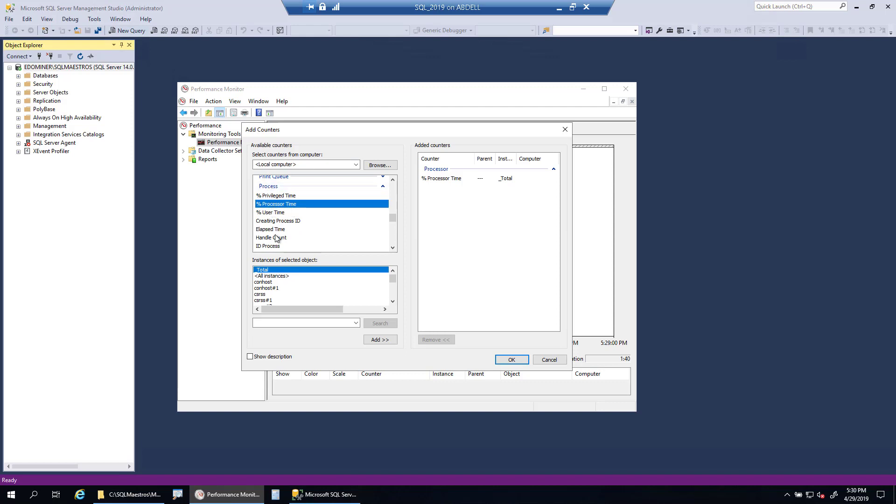
left_click(280, 288)
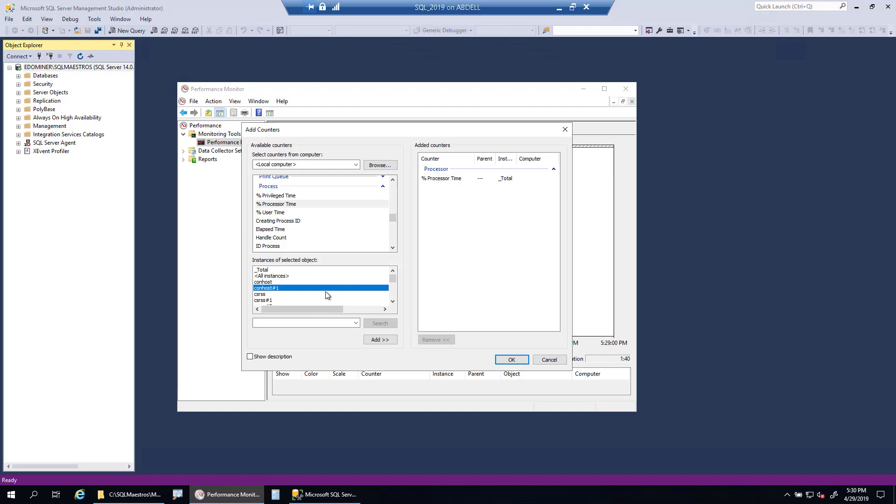
type("sqlbrowser")
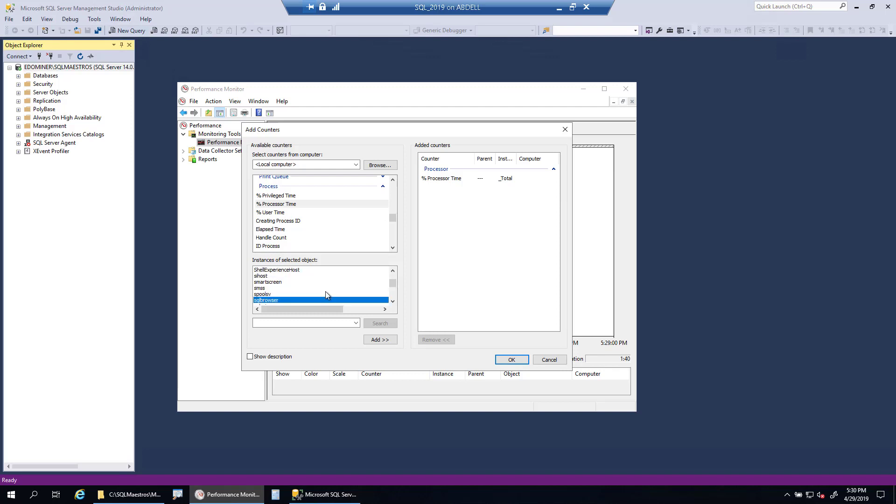
left_click(393, 303)
left_click(392, 303)
left_click(392, 303)
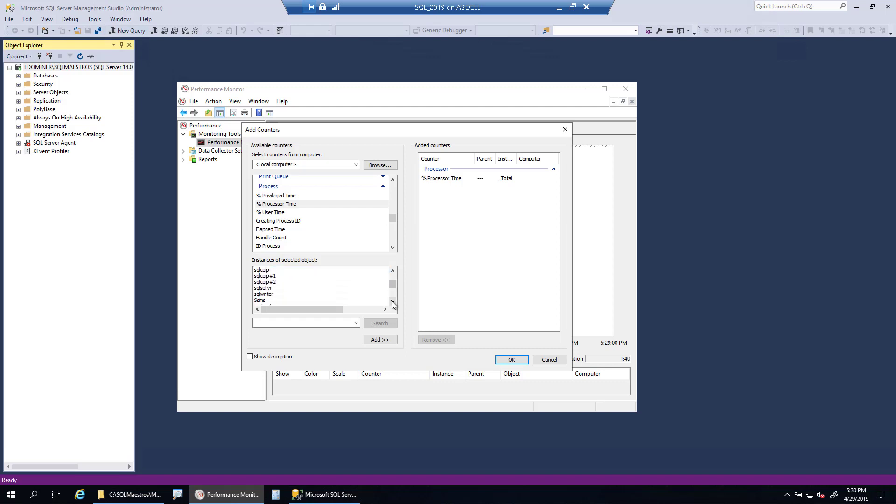
left_click(265, 289)
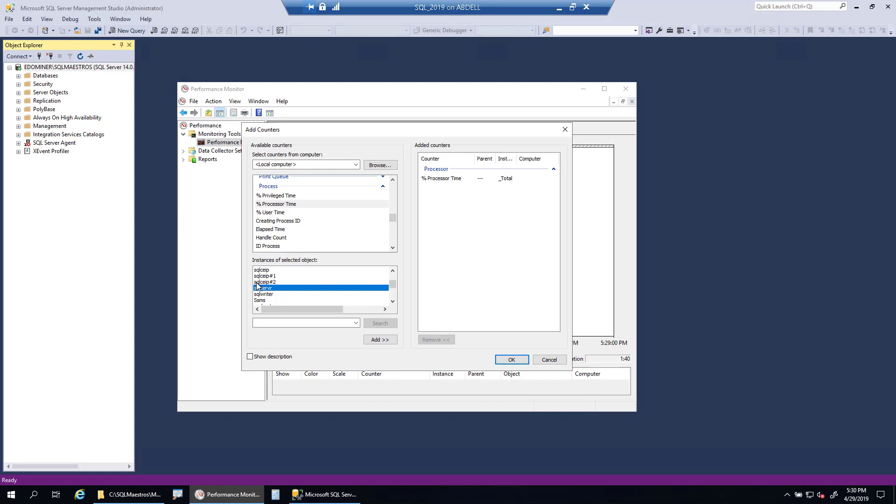
left_click(385, 339)
left_click(512, 360)
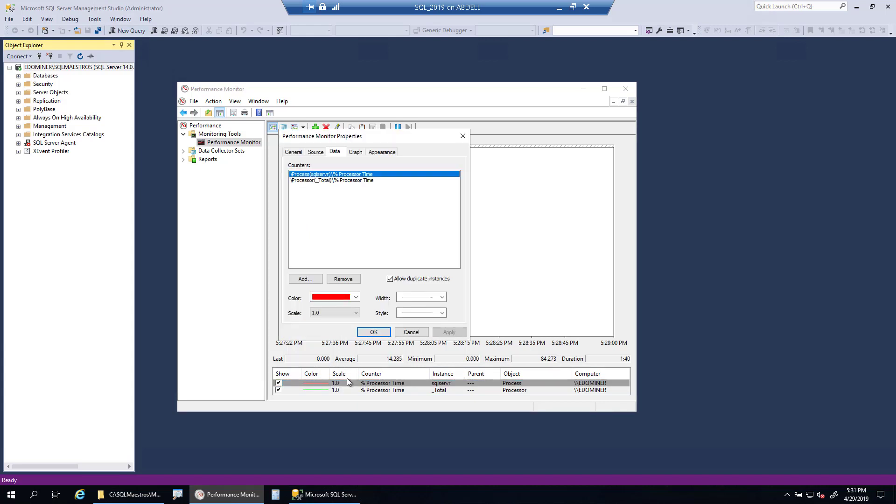
Set the sqlservr counter's scale to 0.1 and close the Properties dialog.
left_click(345, 313)
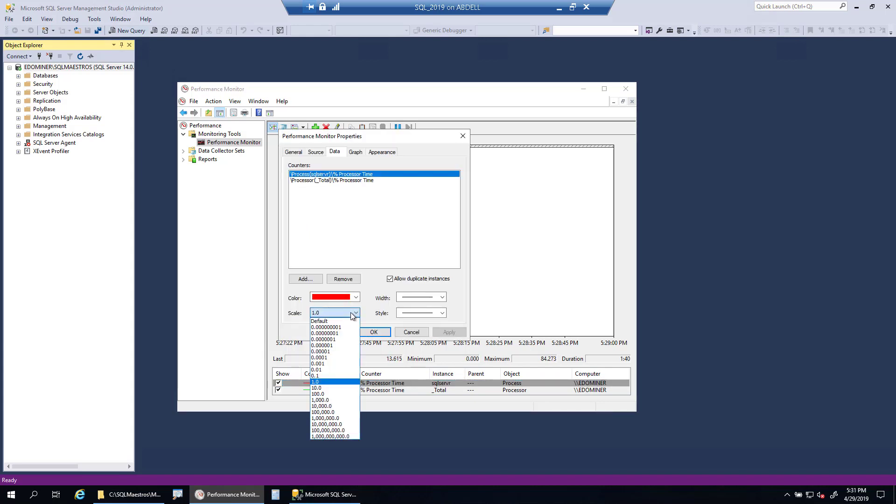
left_click(335, 376)
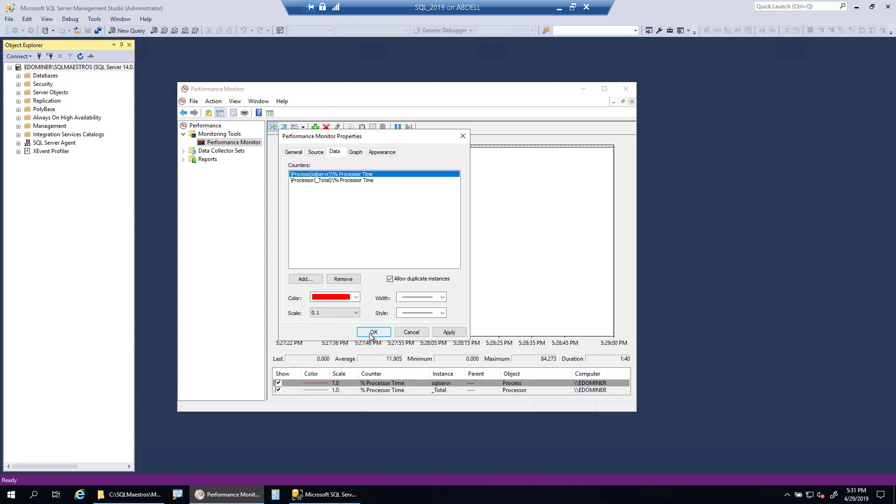
left_click(374, 332)
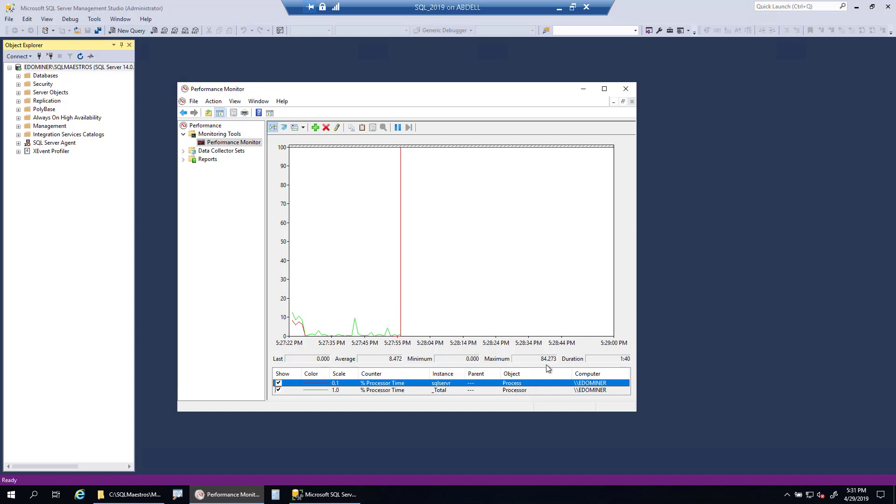
key("super+plus")
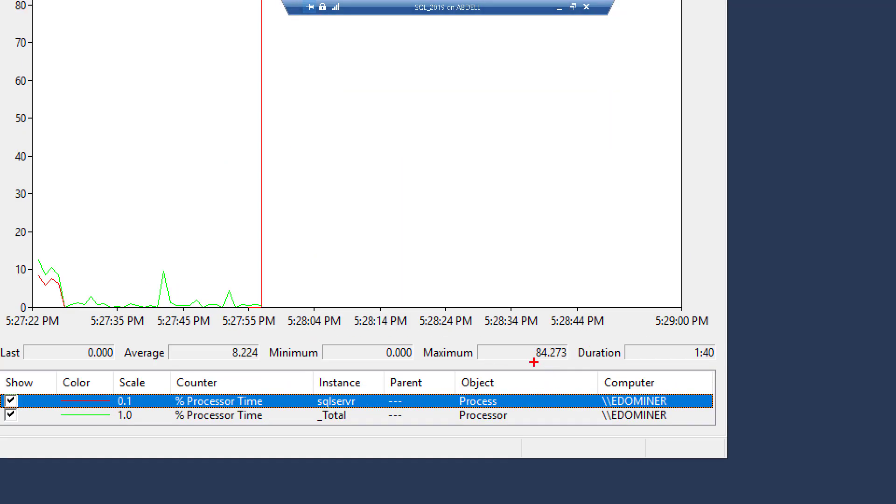
left_click_drag(524, 332, 587, 372)
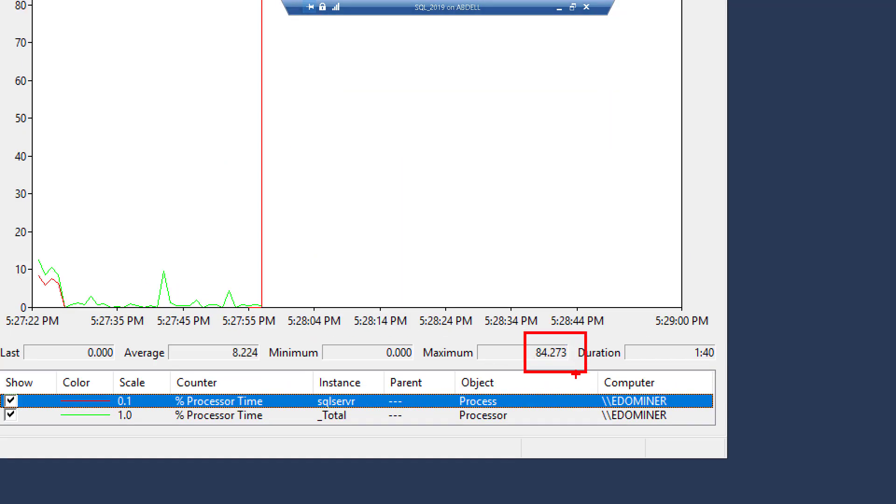
key("Escape")
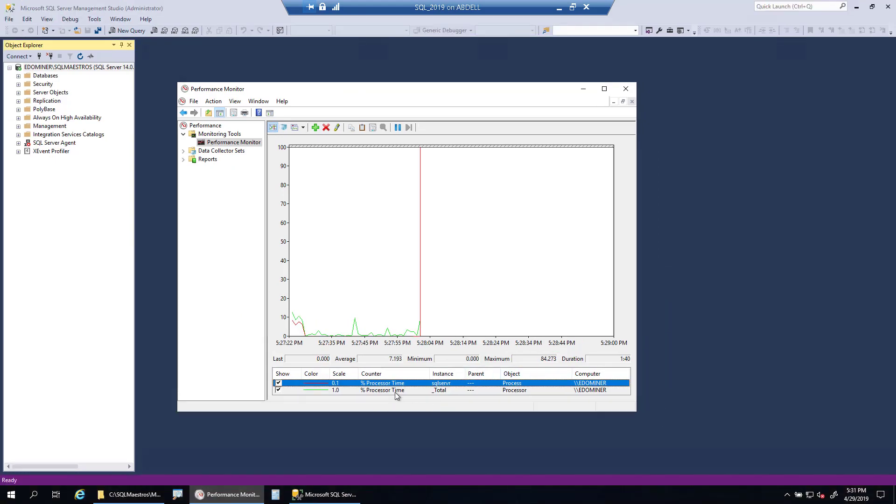
Show the _Total % Processor Time statistics, with a maximum of 12.606.
left_click(395, 392)
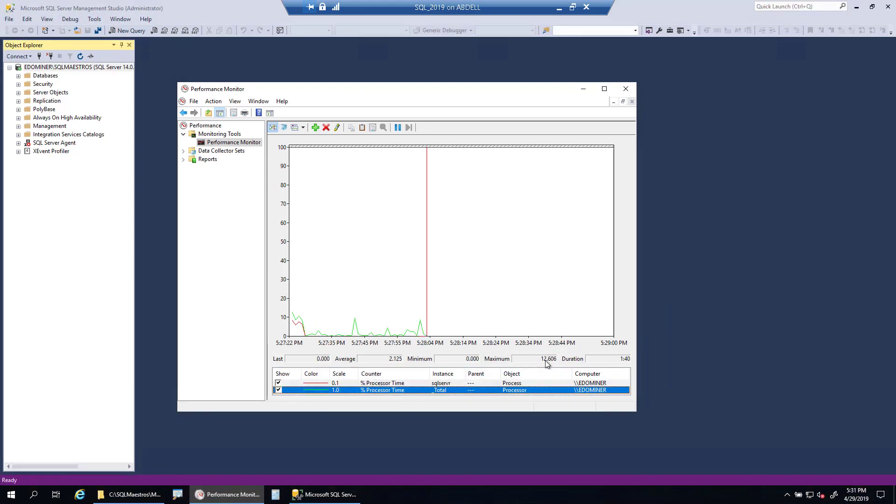
key("ctrl+1")
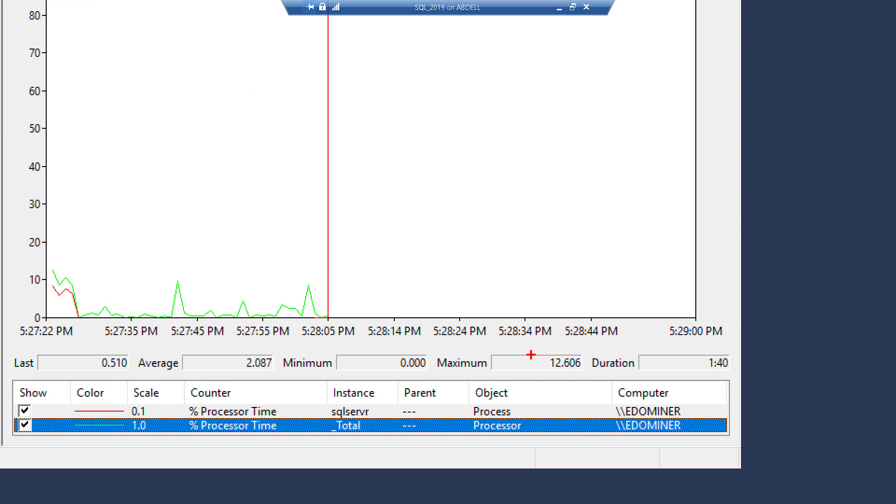
left_click_drag(531, 350, 578, 373)
key("Escape")
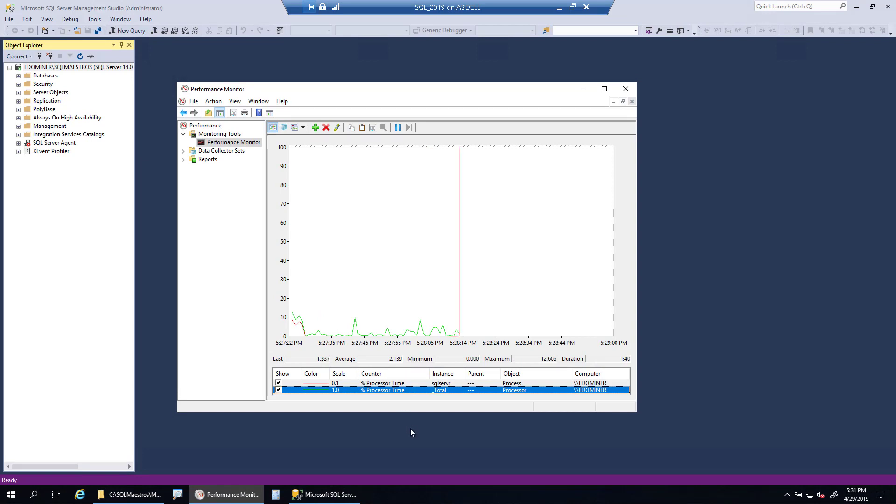
Launch Task Manager from the taskbar and sort processes by CPU, lowest first.
right_click(427, 499)
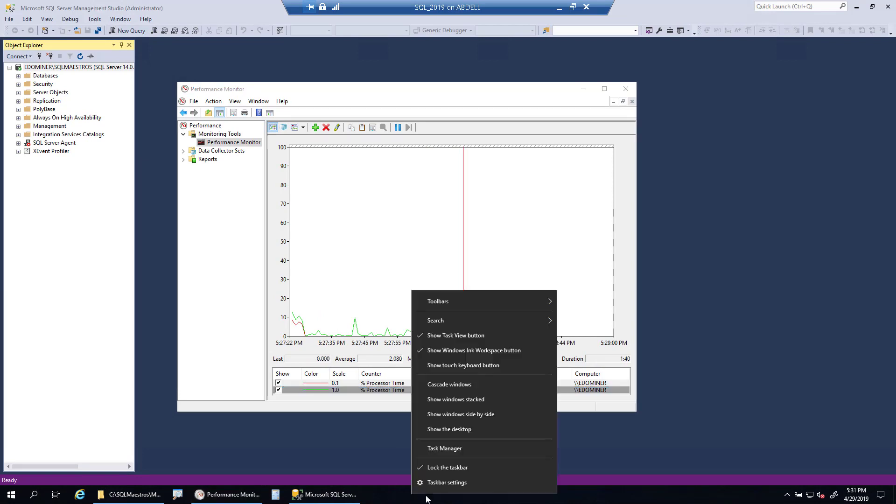
left_click(489, 450)
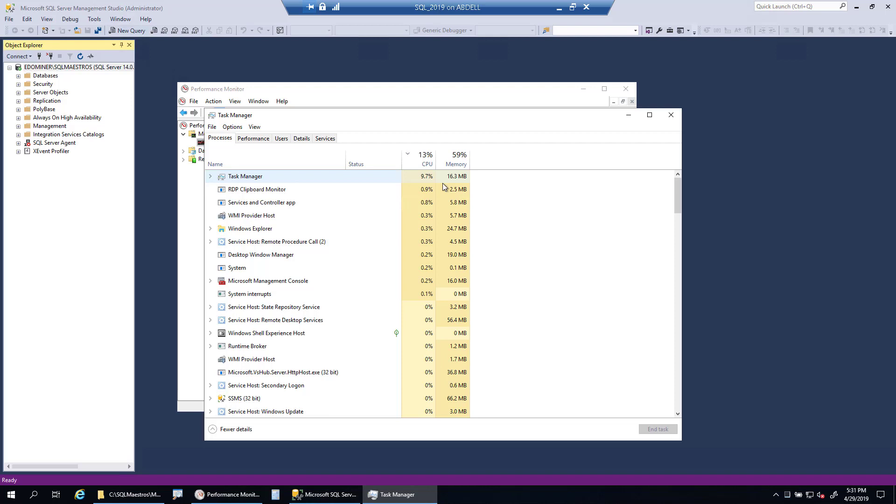
left_click(420, 164)
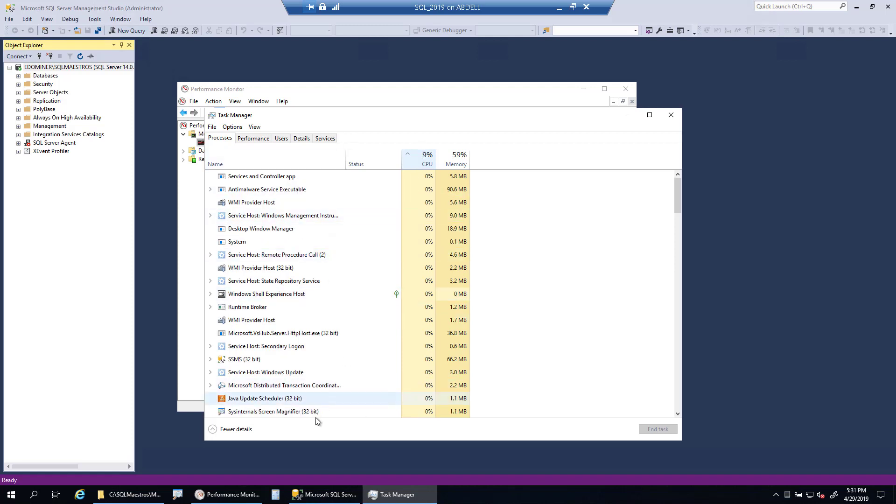
Run Add1User.cmd, then sort Task Manager by CPU descending and select SQL Server at the top.
left_click(128, 495)
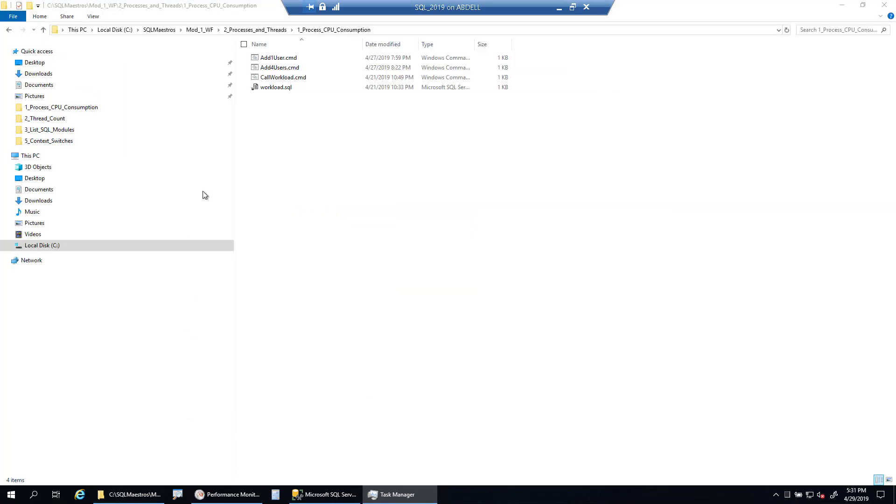
double_click(265, 61)
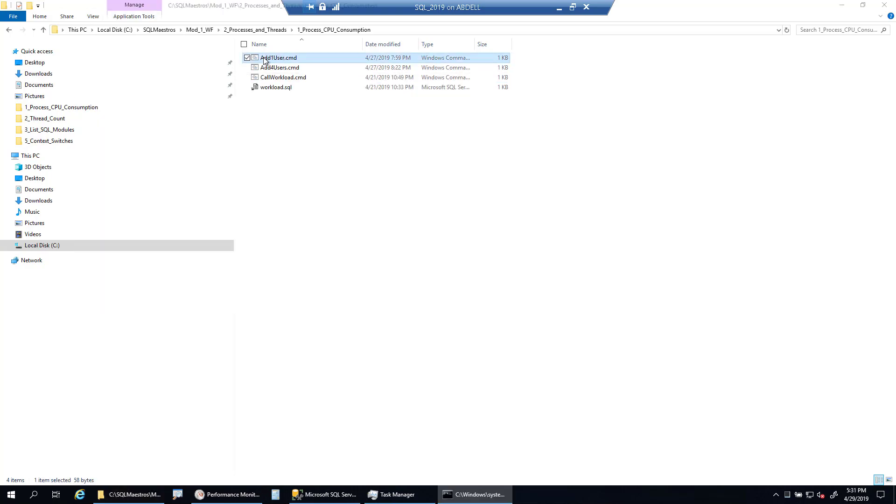
left_click(390, 498)
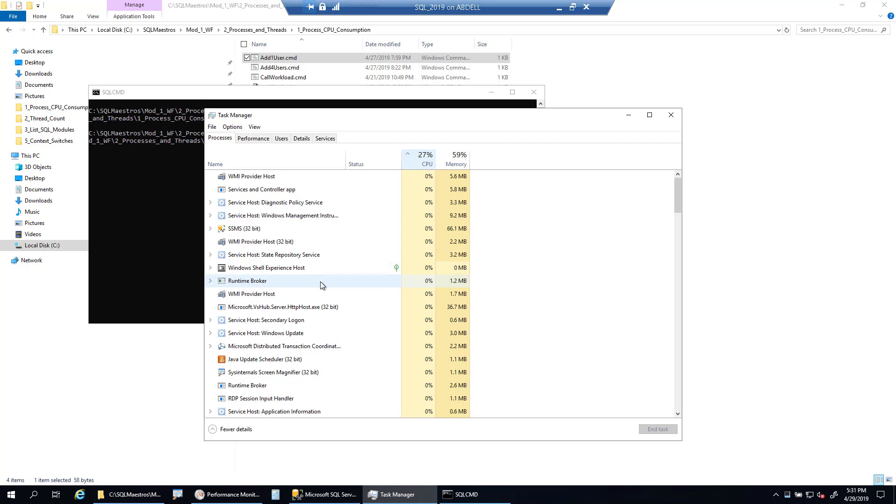
left_click(277, 216)
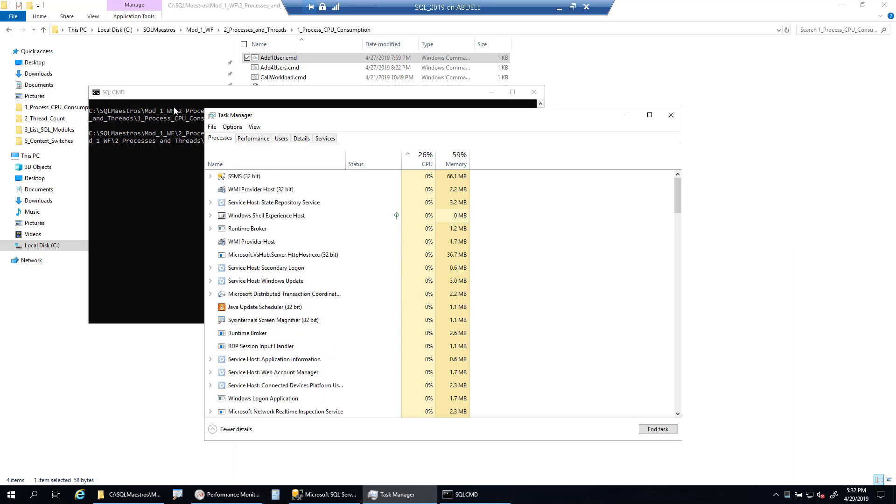
left_click(297, 216)
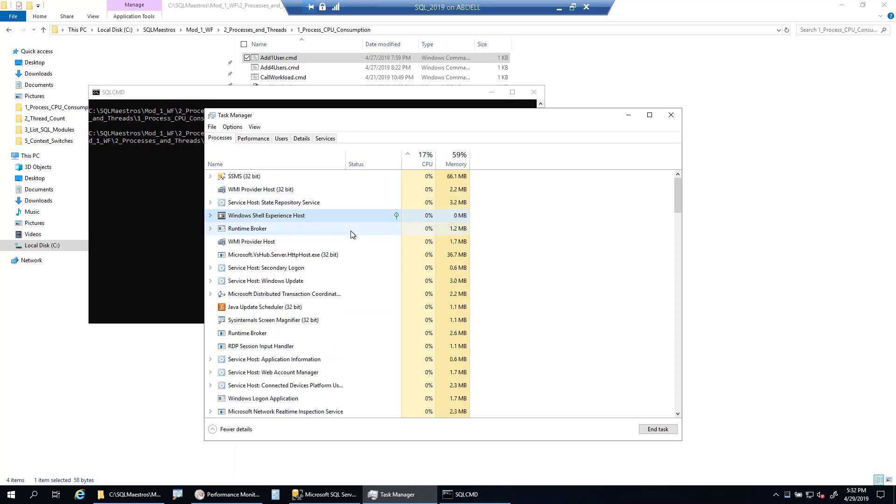
left_click(423, 161)
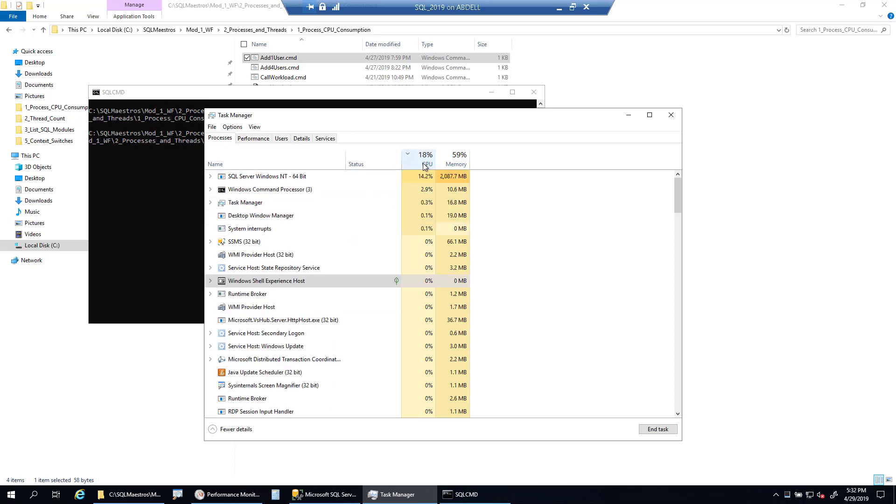
left_click(276, 180)
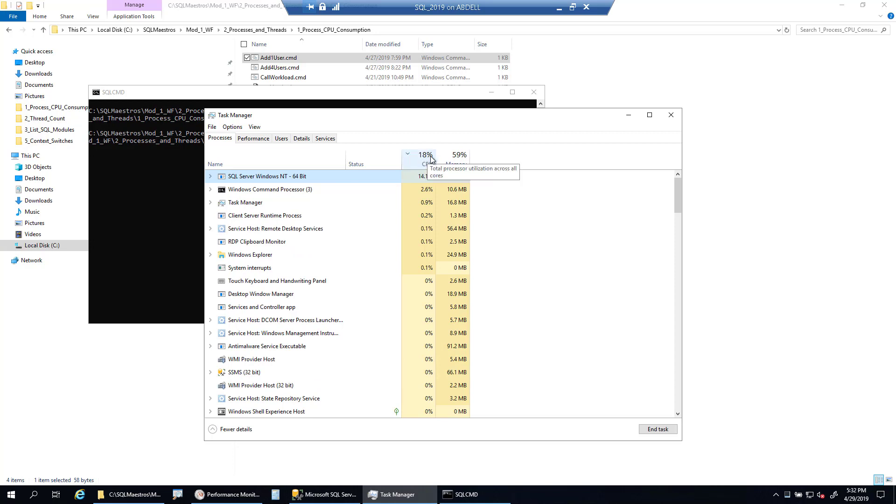
Check the CPU performance graphs, return to the process list, then bring back Performance Monitor.
left_click(255, 138)
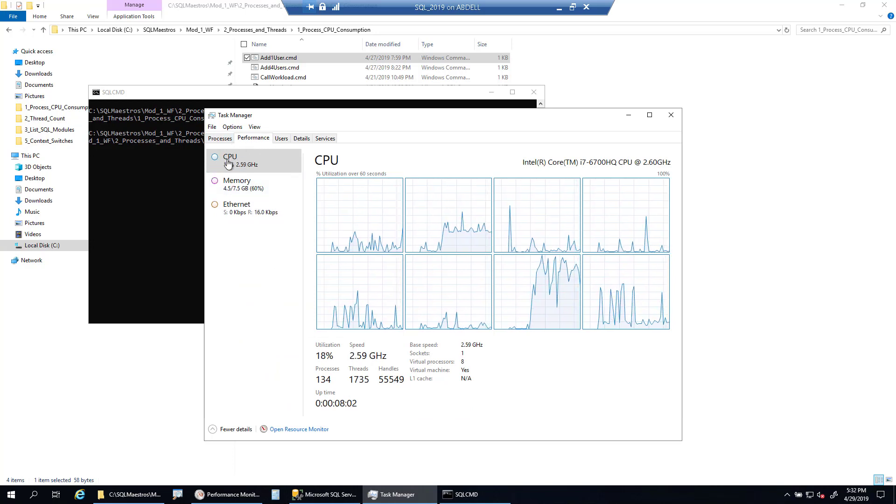
left_click(220, 139)
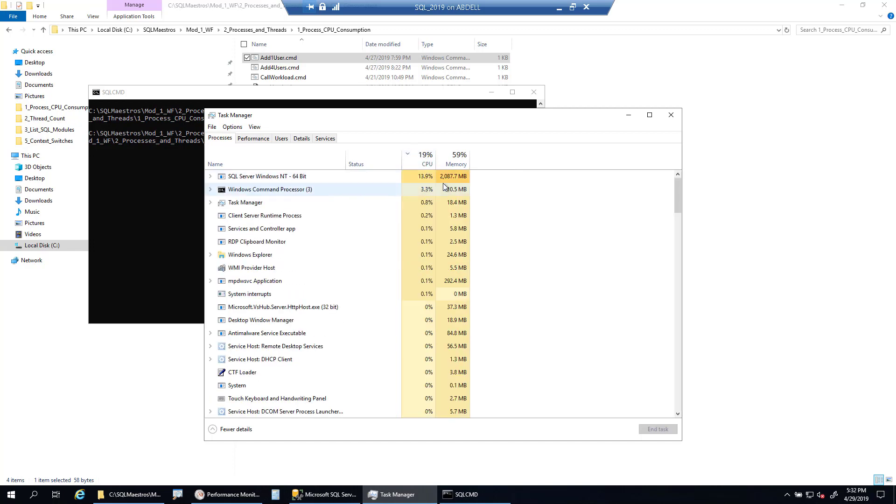
left_click(229, 494)
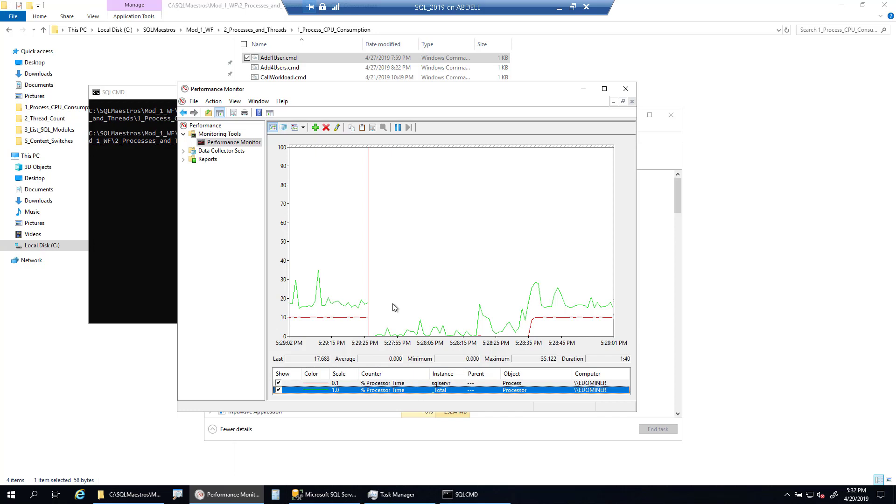
Show sqlservr statistics (average 66.053, maximum 100.011) and switch back to the script folder.
left_click(387, 384)
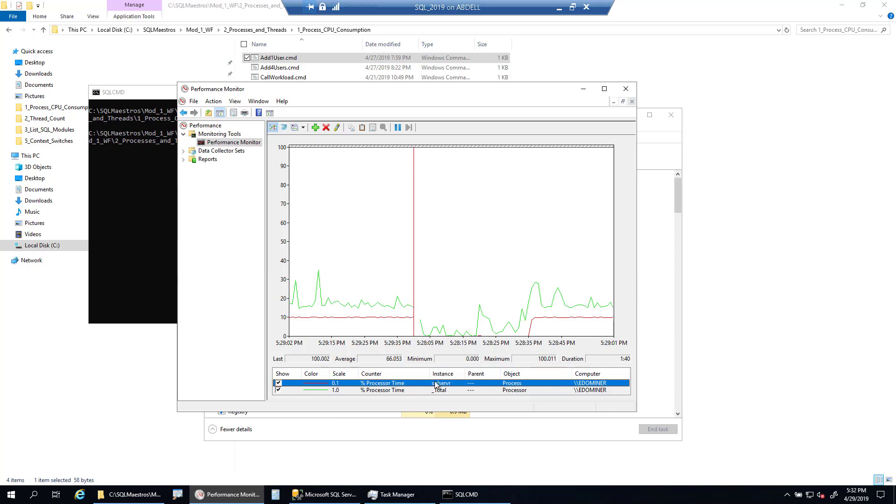
left_click(724, 99)
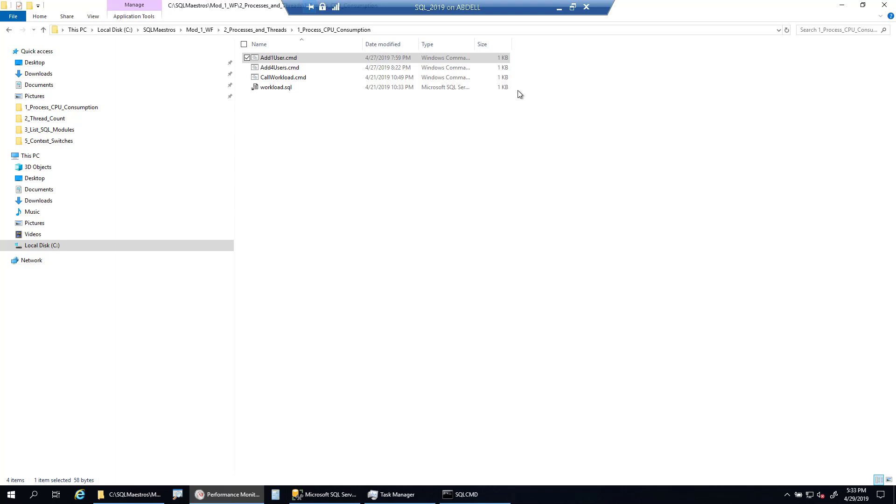
Run Add4Users.cmd to start four more workloads and return to the Performance Monitor graph.
double_click(269, 69)
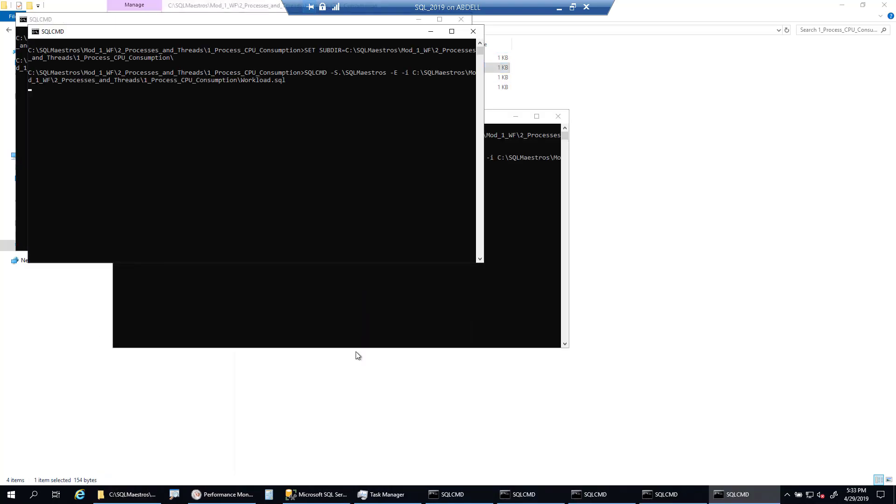
left_click(221, 498)
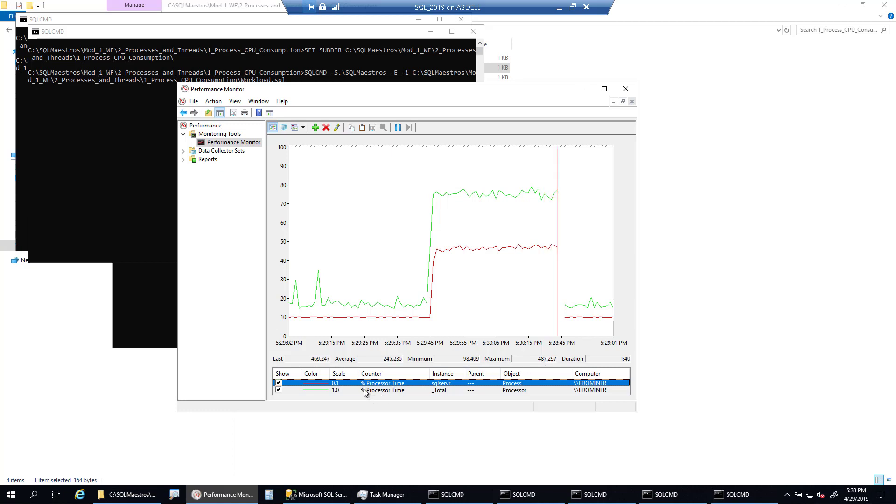
Display _Total statistics (maximum 80.192), then switch to Task Manager showing 76% CPU.
left_click(390, 391)
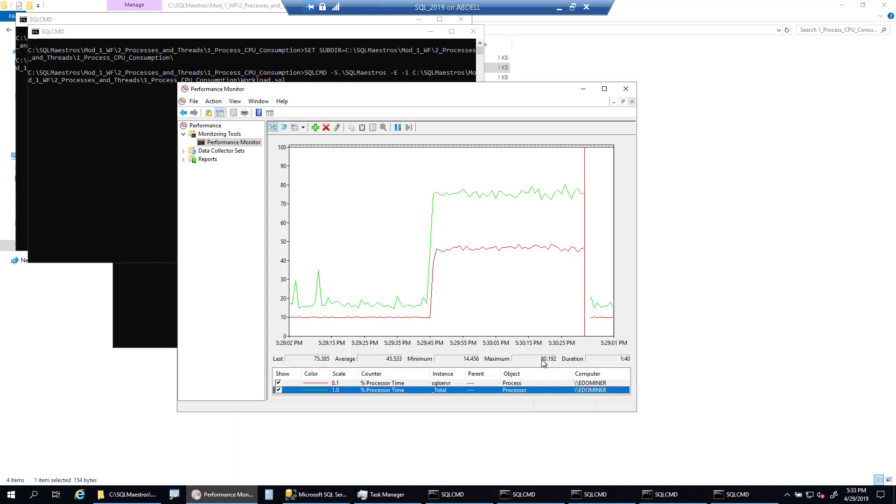
left_click(387, 496)
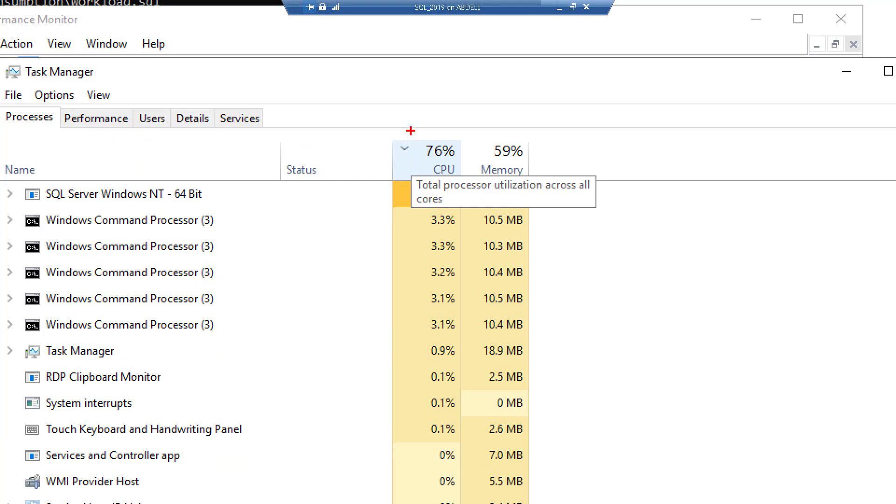
Review SQL Server's roughly 59% CPU share in Task Manager, then return to Performance Monitor.
left_click_drag(410, 130, 472, 179)
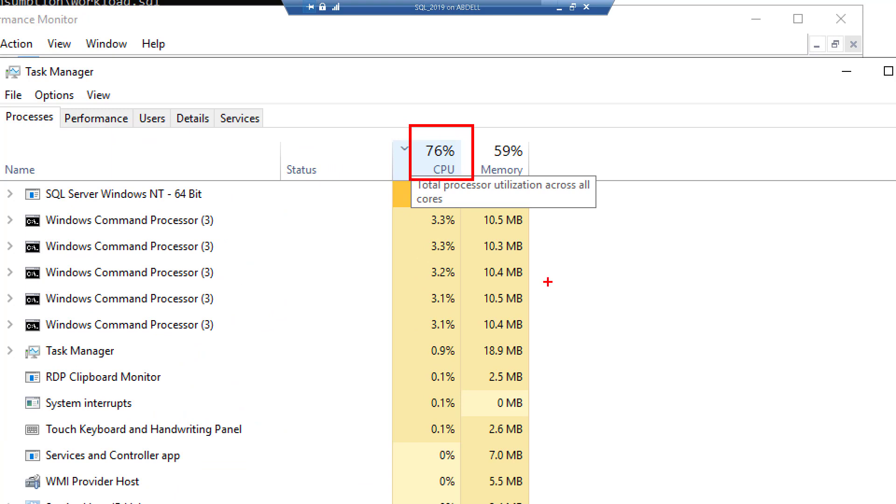
key("Escape")
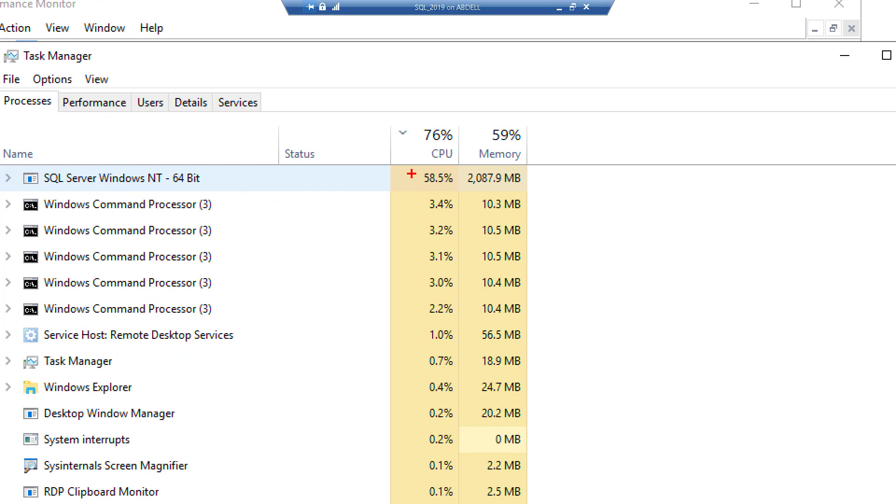
left_click_drag(409, 161, 488, 195)
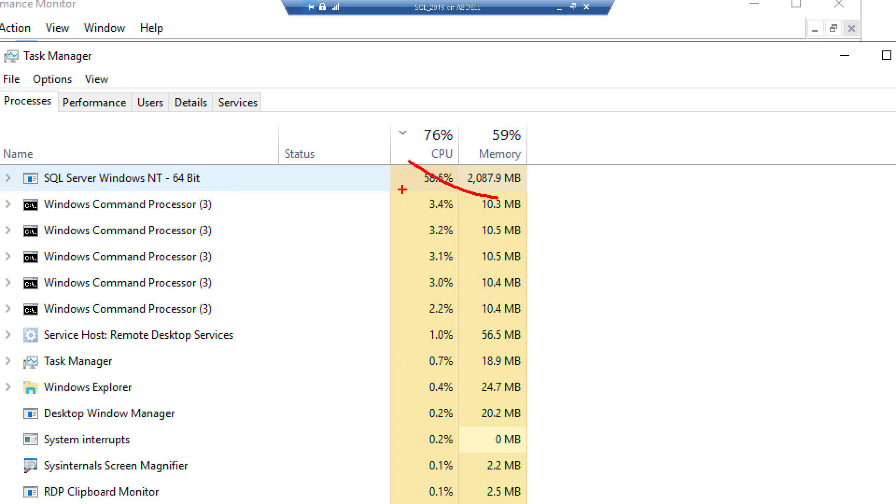
key("Escape")
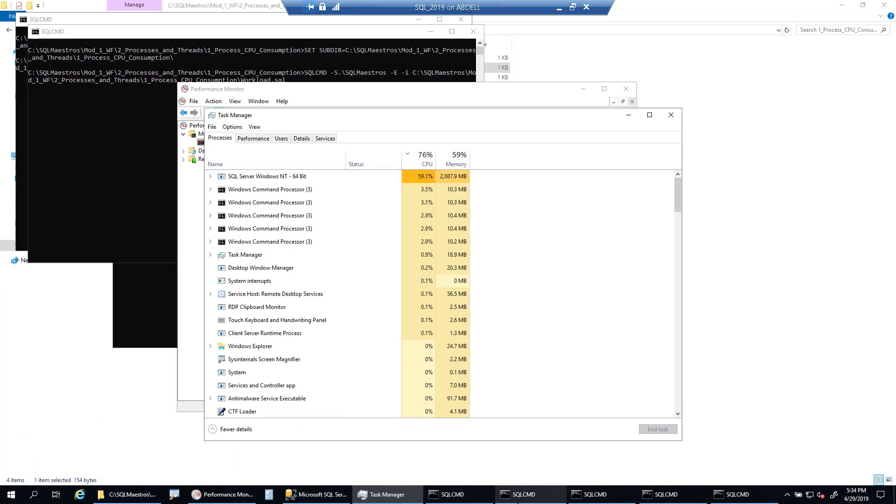
left_click(245, 496)
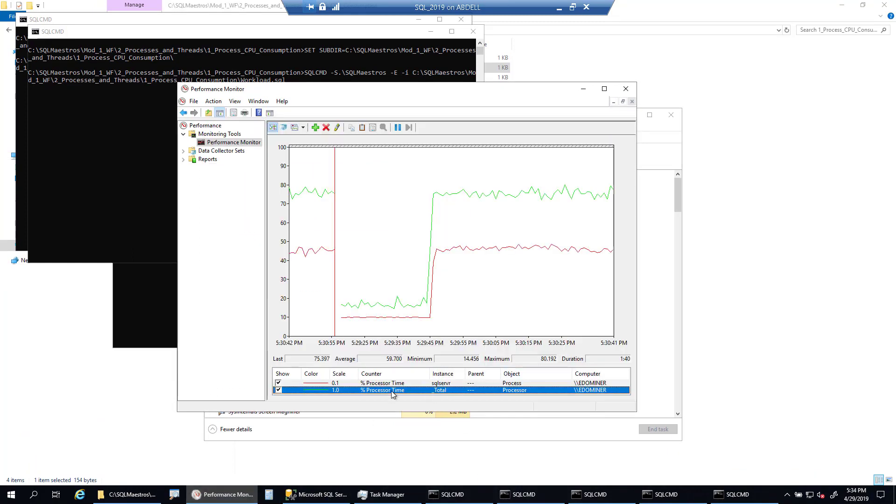
Show the sqlservr counter's statistics and place Calculator over the graph's right side.
left_click(490, 383)
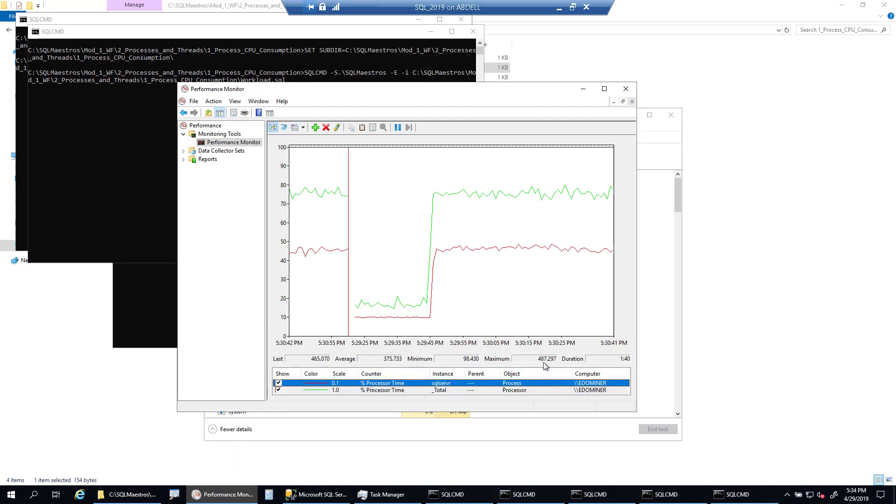
left_click(275, 495)
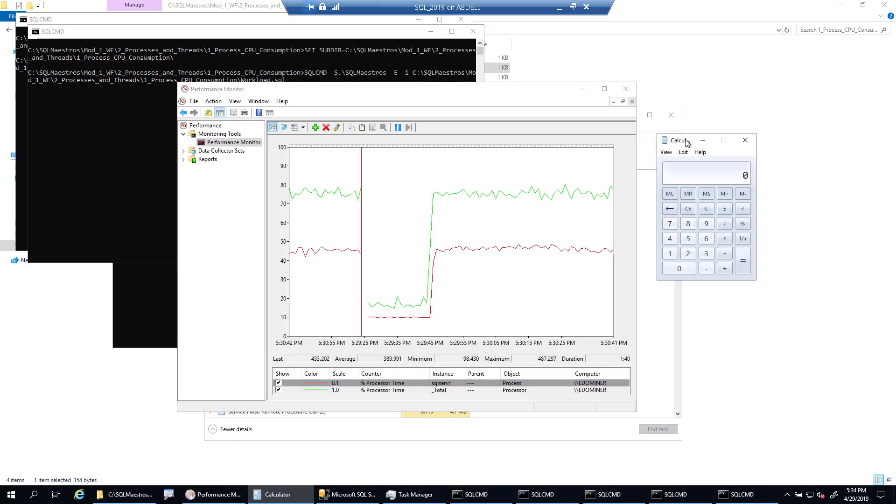
left_click_drag(687, 143, 615, 139)
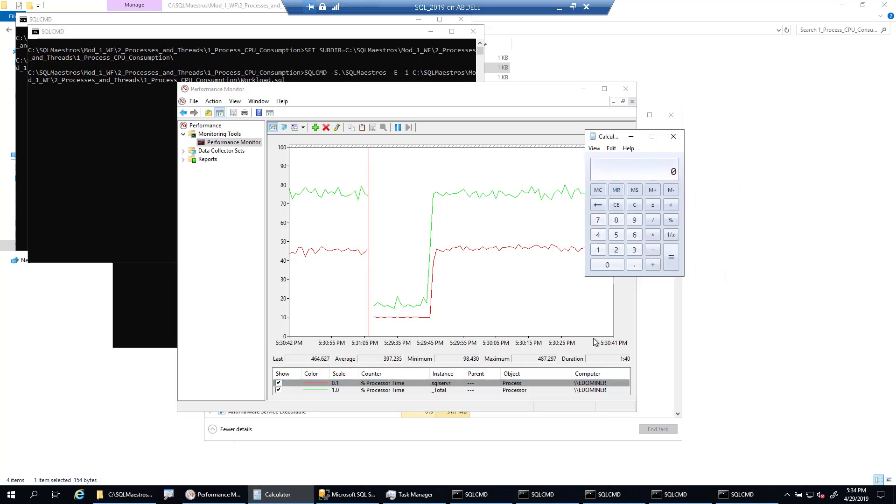
Calculate 487 / 800 × 100 = 60.875, then bring Task Manager back up.
left_click(598, 235)
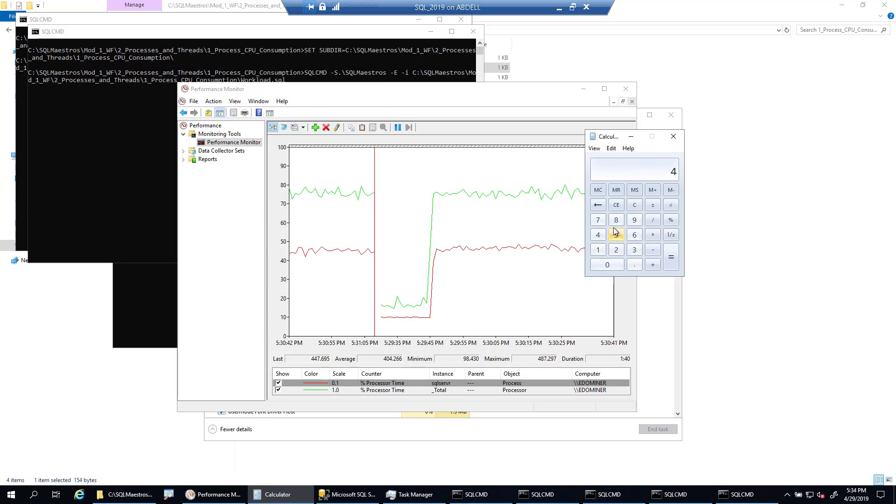
left_click(616, 220)
left_click(598, 220)
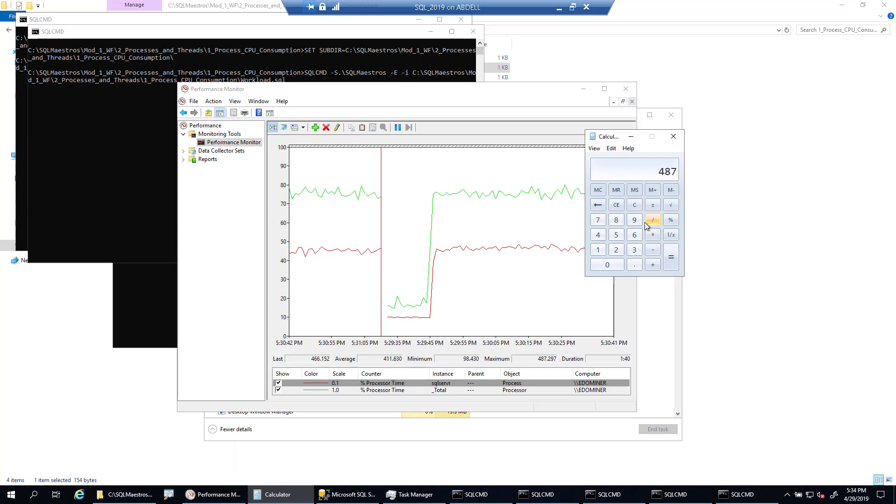
left_click(649, 222)
left_click(619, 221)
left_click(607, 264)
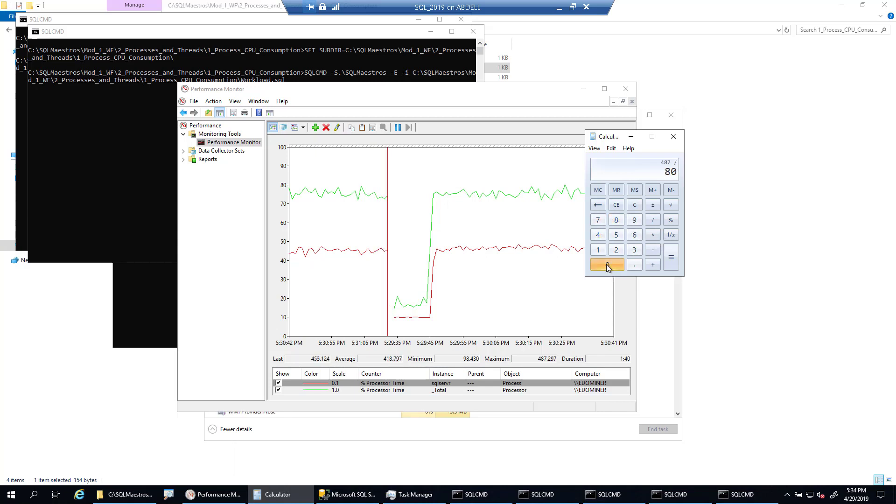
left_click(606, 264)
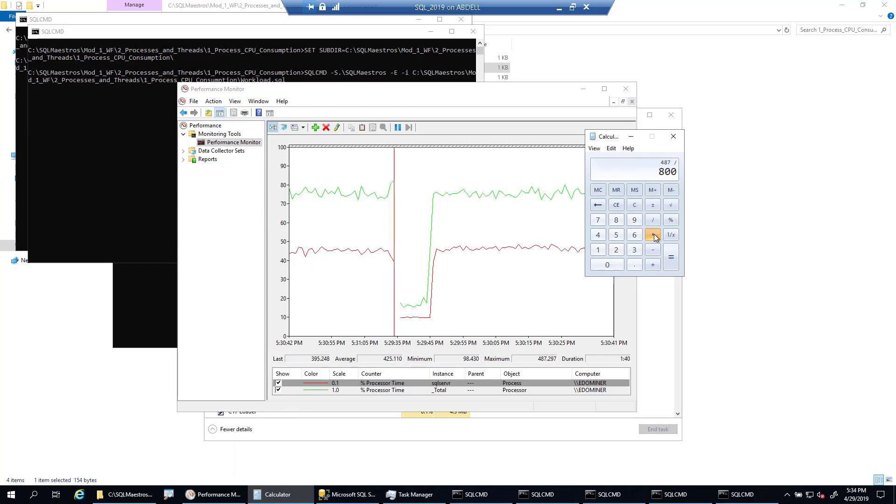
left_click(654, 235)
left_click(598, 249)
left_click(599, 265)
left_click(600, 264)
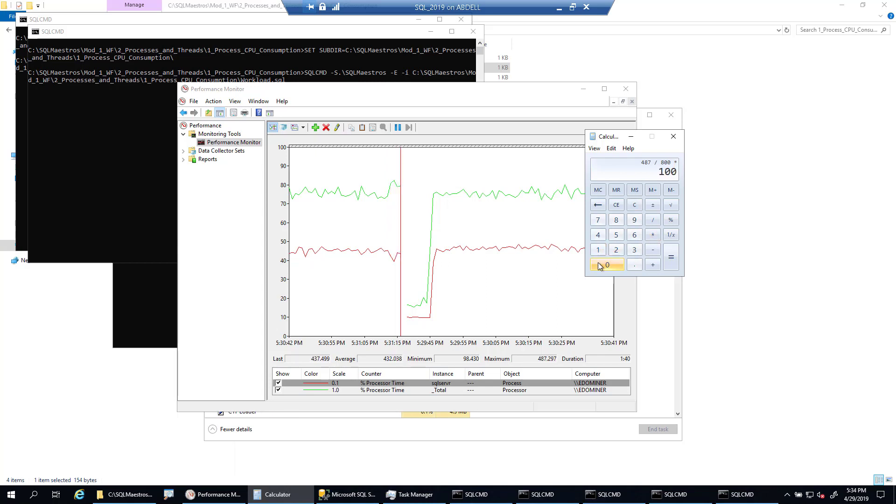
left_click(670, 262)
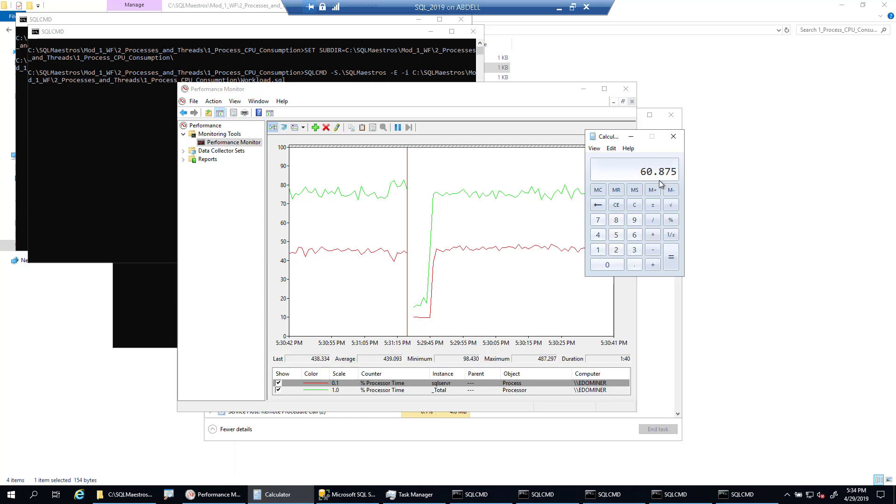
left_click(413, 495)
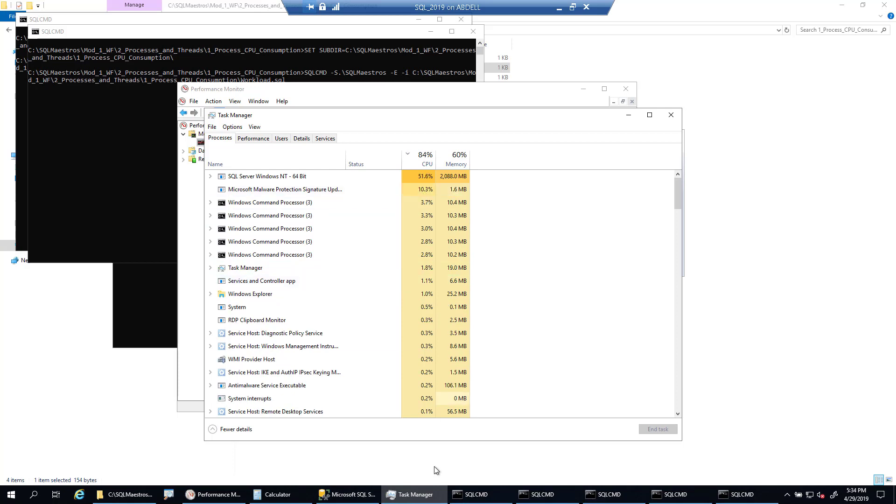
Show Performance Monitor as a report: sqlservr % Processor Time 428.044, _Total 77.348.
left_click(213, 495)
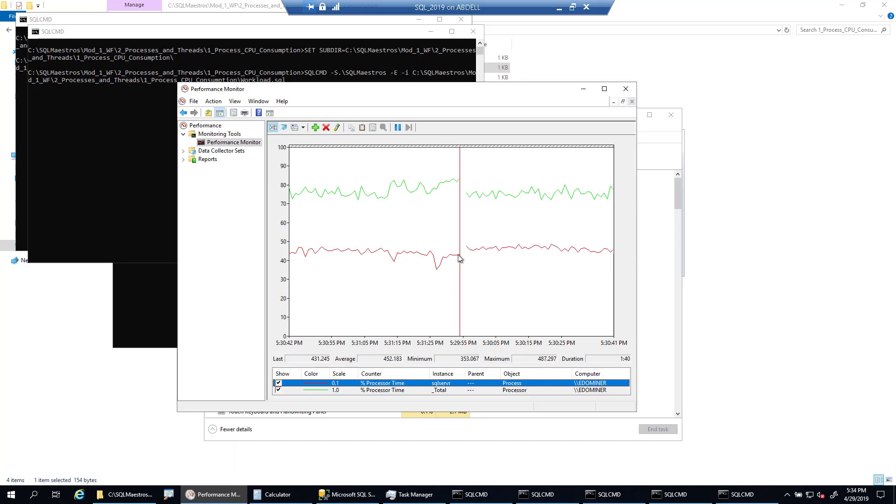
left_click(302, 130)
left_click(311, 158)
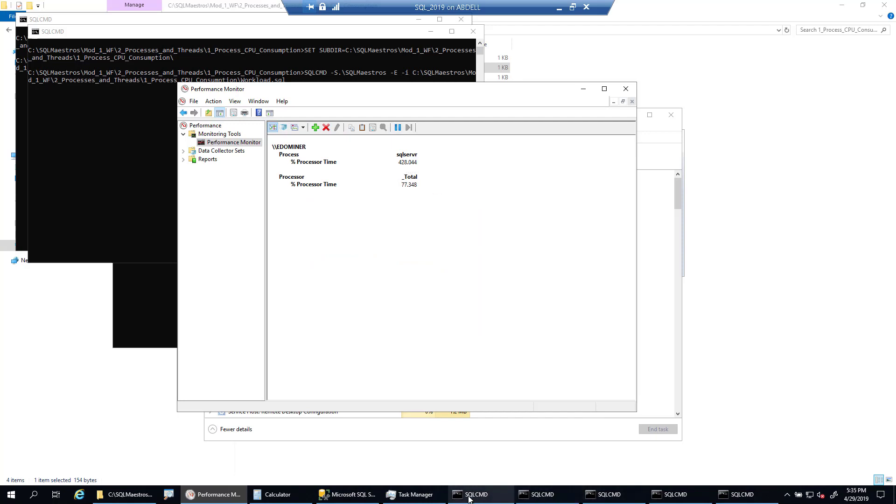
In Calculator, clear the previous 60.875 result and divide 435 by 800.
left_click(286, 499)
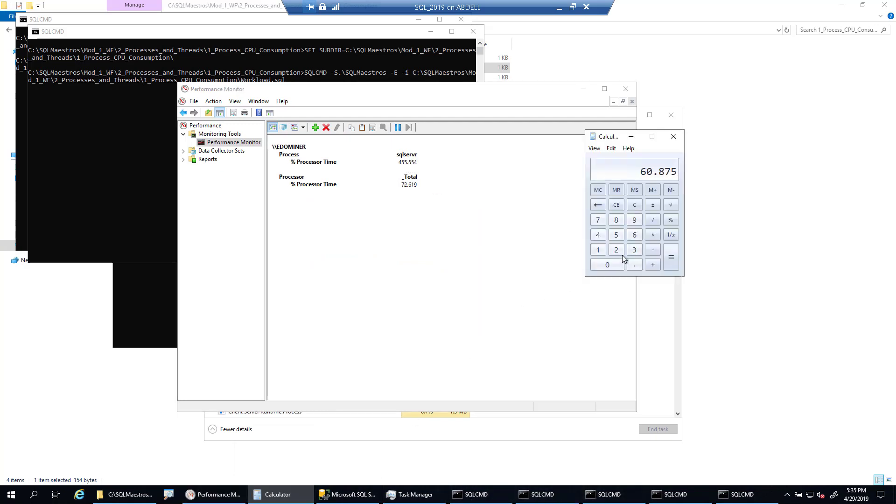
left_click(634, 205)
left_click(595, 235)
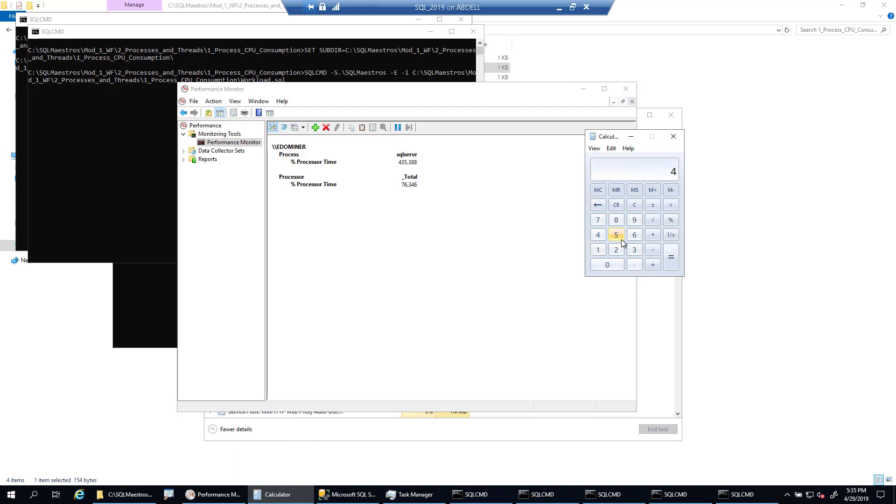
left_click(635, 249)
left_click(616, 235)
left_click(653, 220)
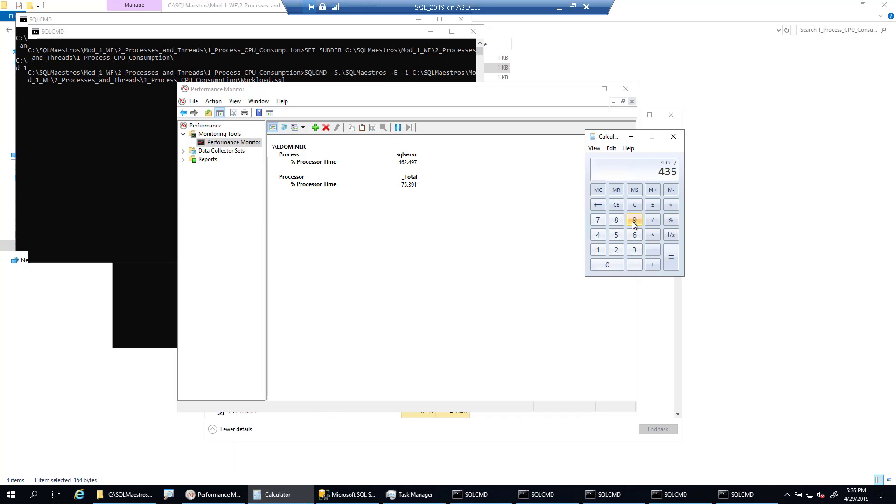
left_click(616, 220)
left_click(607, 266)
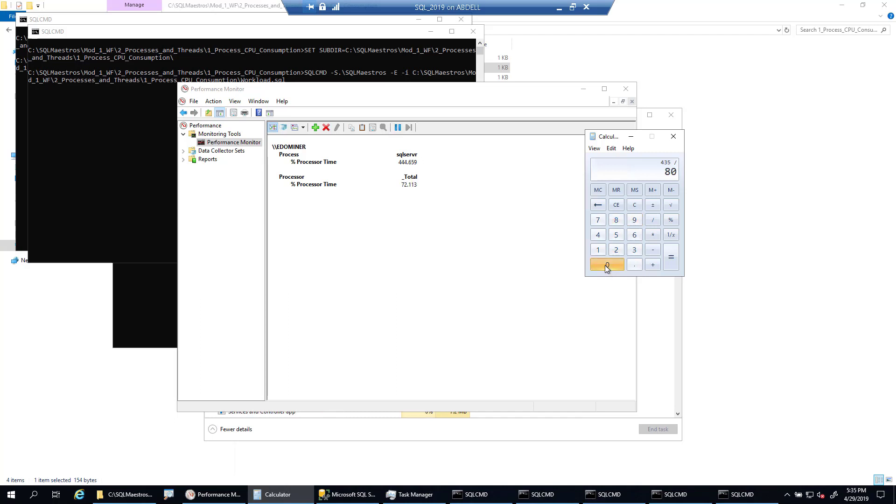
left_click(606, 265)
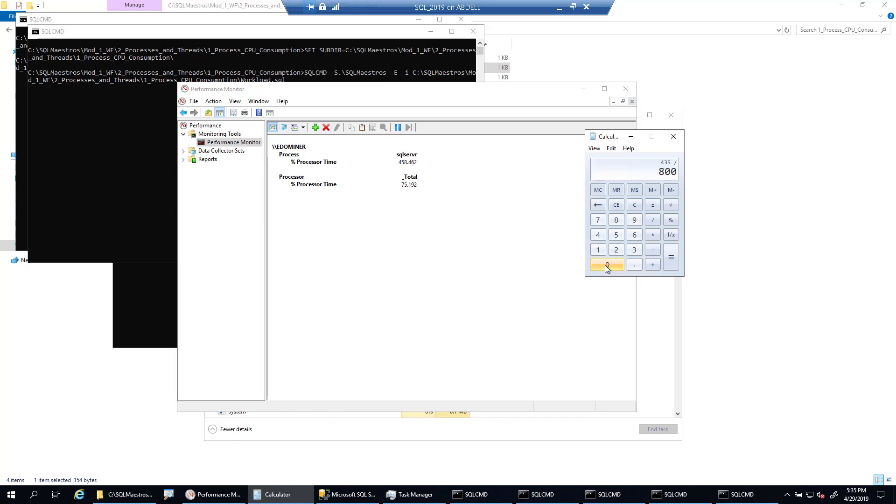
Multiply the quotient by 100 to get 54.375, then bring Task Manager back.
left_click(653, 234)
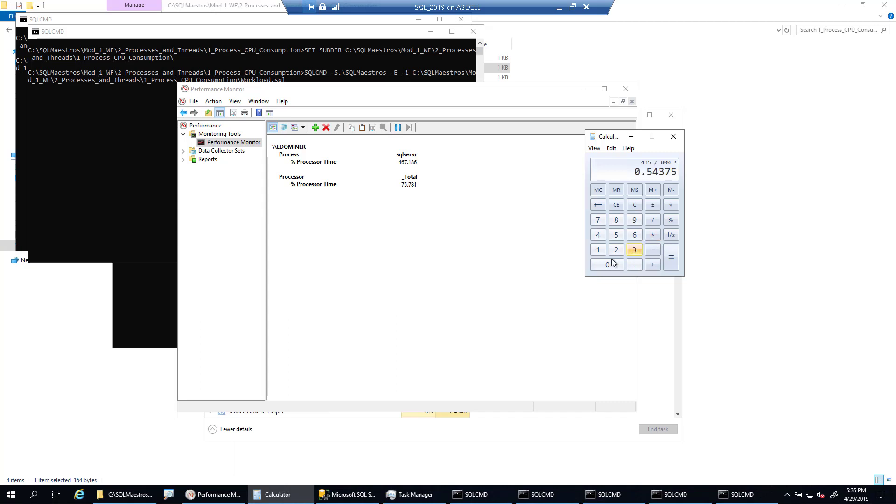
left_click(599, 251)
left_click(607, 265)
left_click(607, 264)
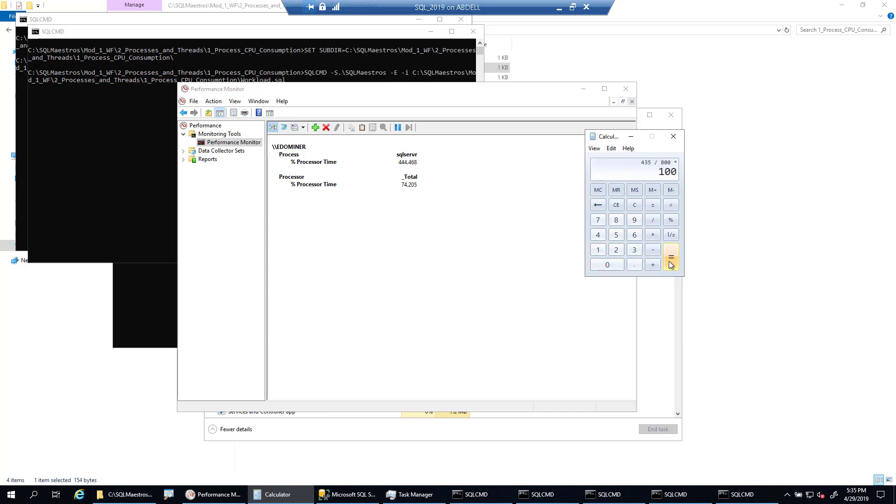
left_click(671, 265)
left_click(410, 494)
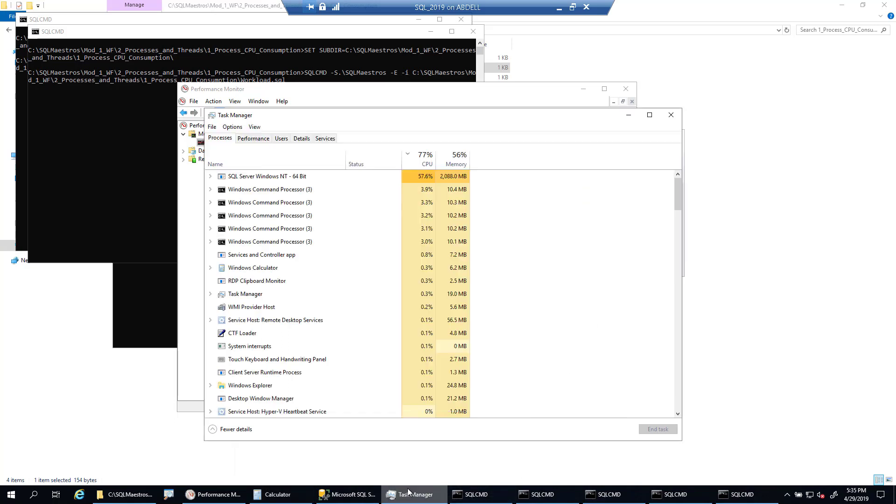